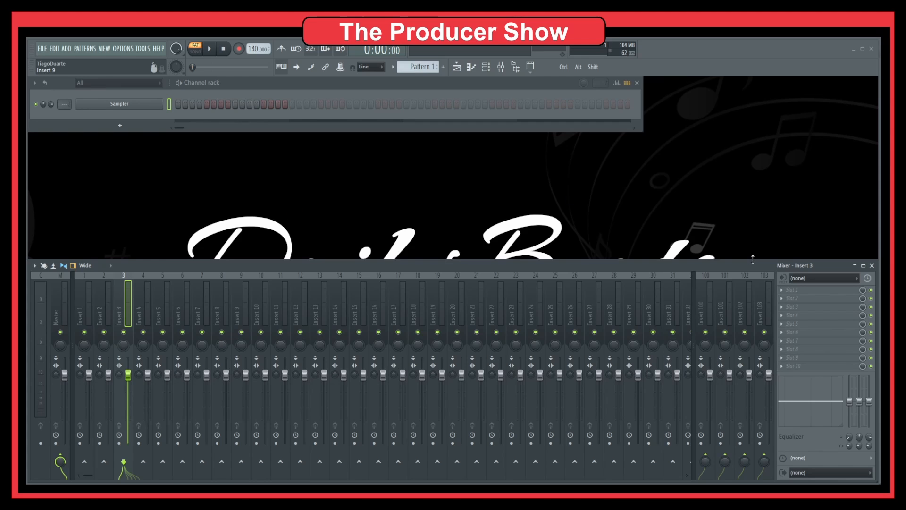
Step: Show the browser, expand the Loops folder in Packs and audition the DL Broken loop
left_click(516, 67)
left_click(66, 236)
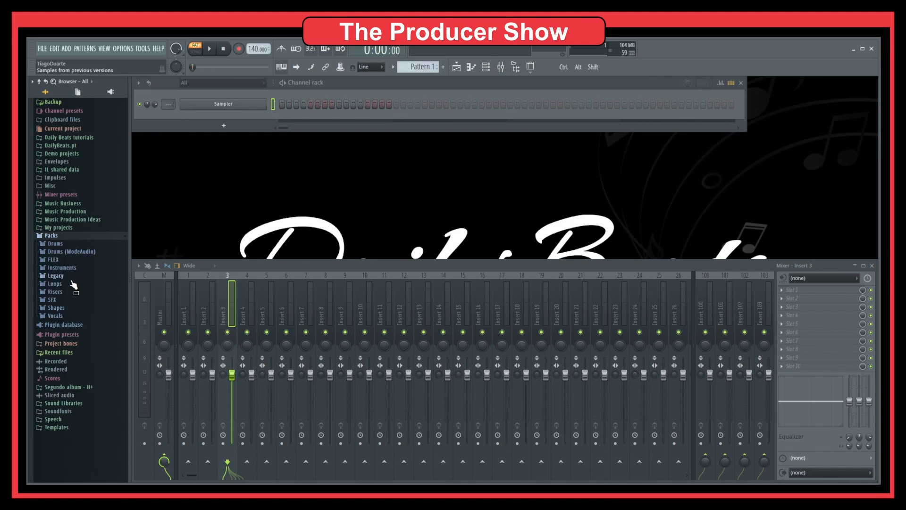
left_click(65, 283)
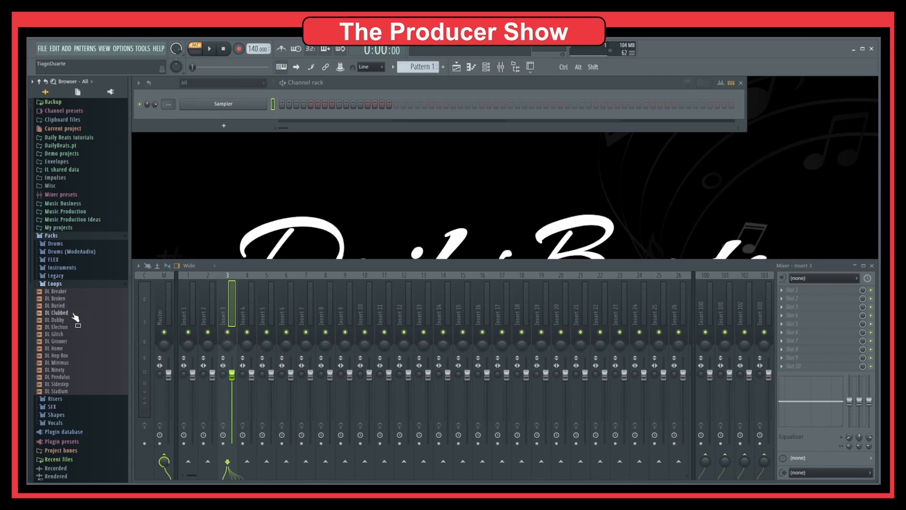
left_click(66, 299)
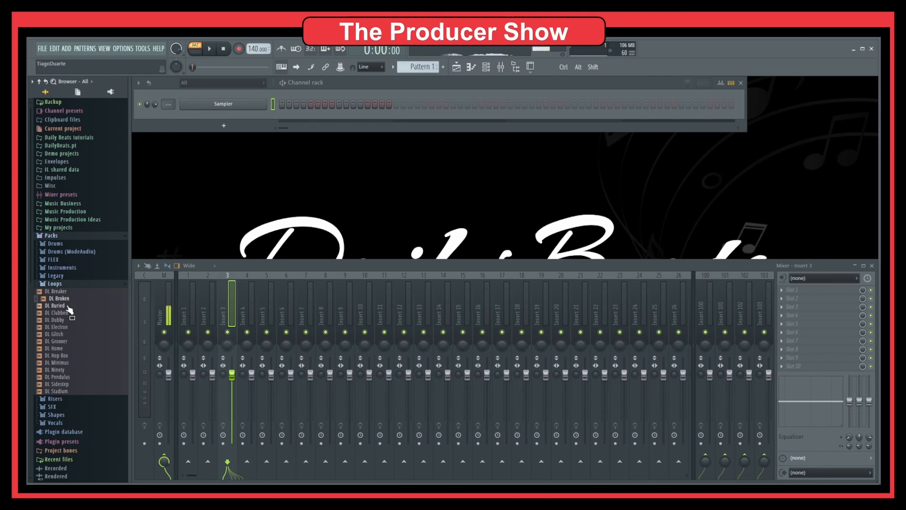
Step: Open the playlist and audition the DL Buried, DL Clubbed, DL Dubby, DL Electron and DL Glitch loops
left_click(457, 66)
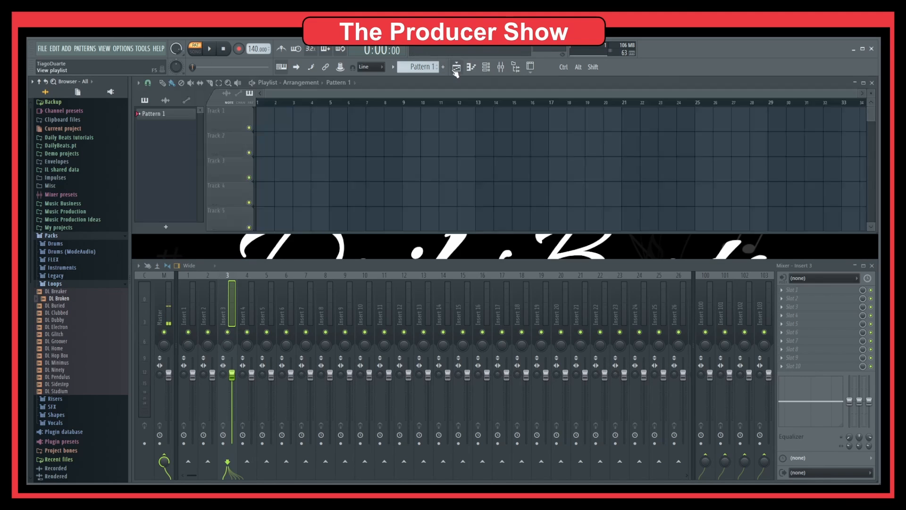
left_click(58, 305)
left_click(66, 314)
left_click(64, 321)
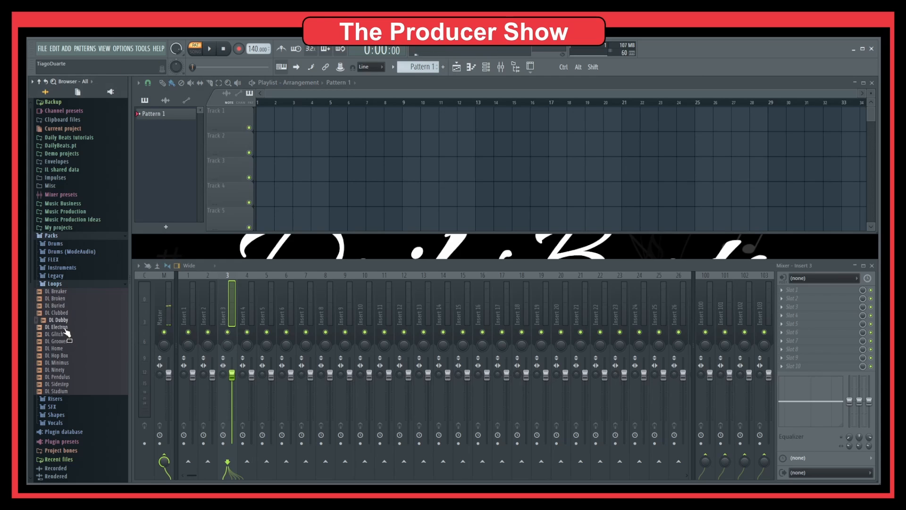
left_click(63, 328)
left_click(64, 334)
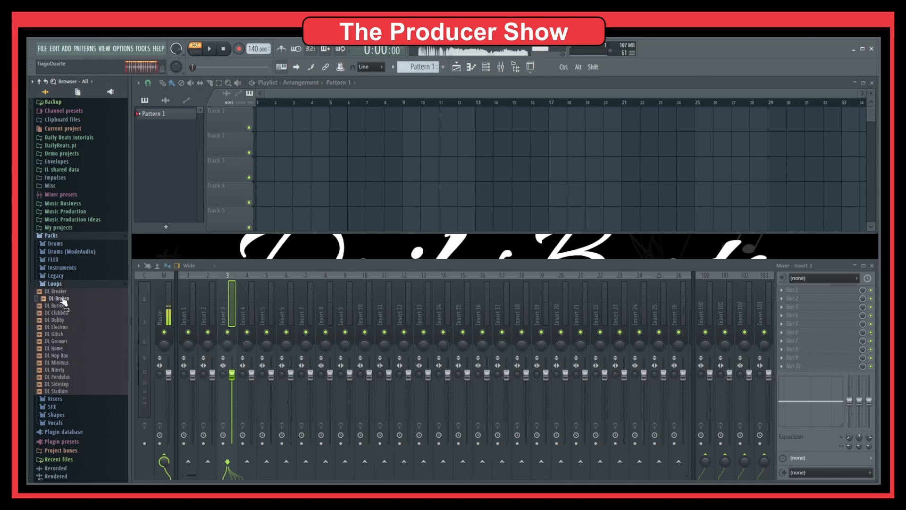
Step: Place two DL Broken clips back to back at the start of Track 1 and set the tempo to 93 BPM, restretching all channels
left_click_drag(61, 298, 258, 123)
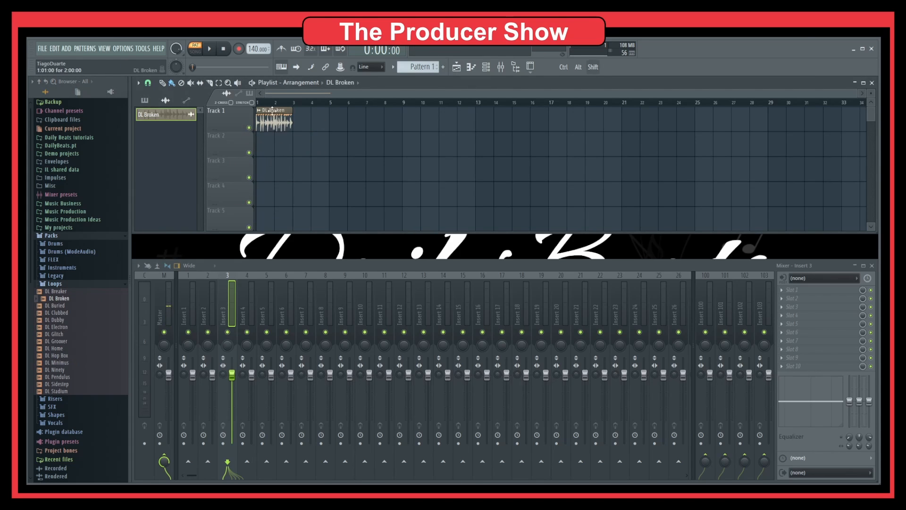
left_click(302, 118)
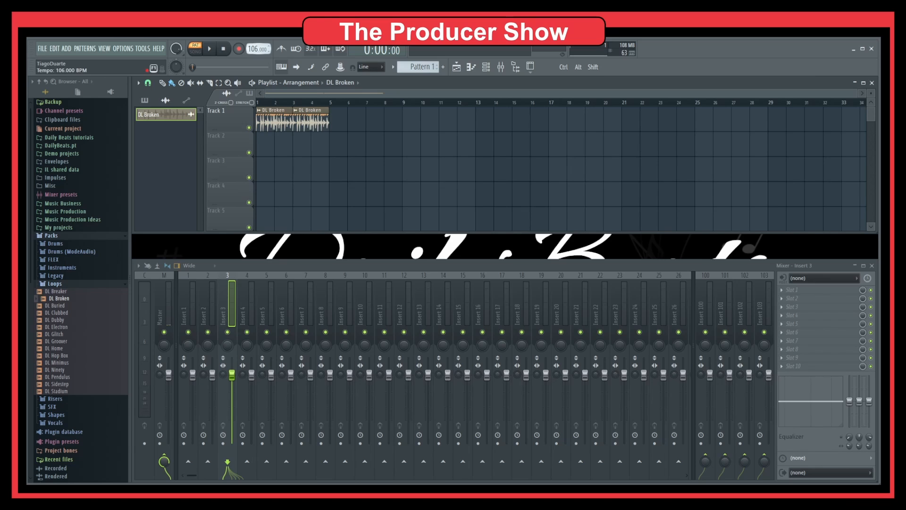
left_click_drag(256, 49, 255, 51)
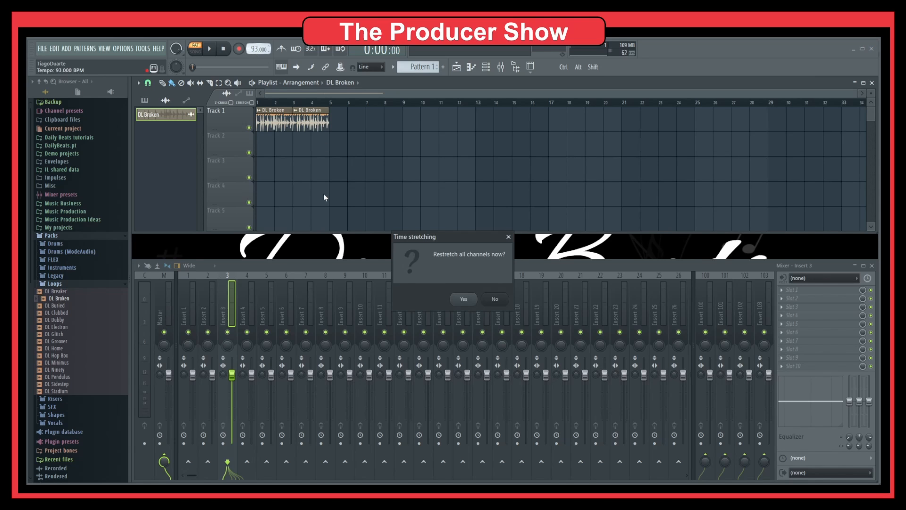
left_click(465, 299)
Step: Audition the loop, close the playlist and route the DL Broken channel to mixer track 1
key("space")
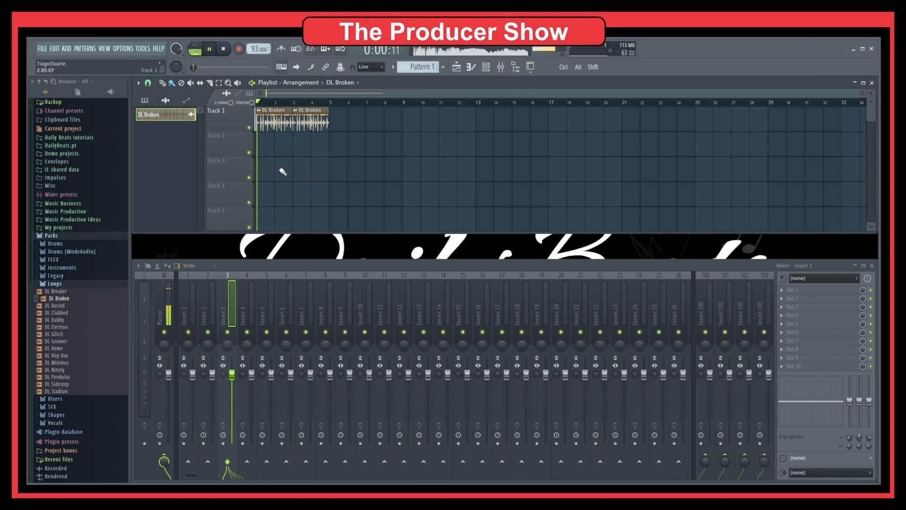
scroll(285, 158, "up", 3)
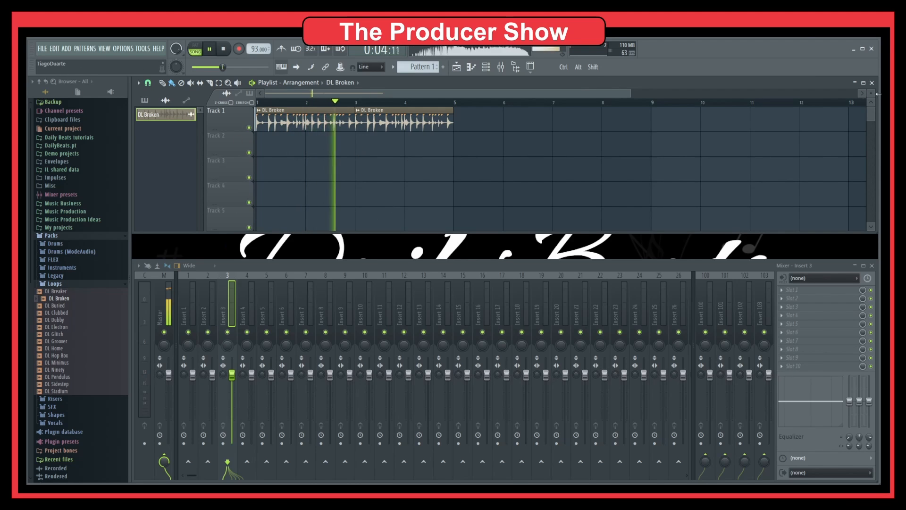
left_click(872, 82)
key("space")
scroll(169, 105, "up", 1)
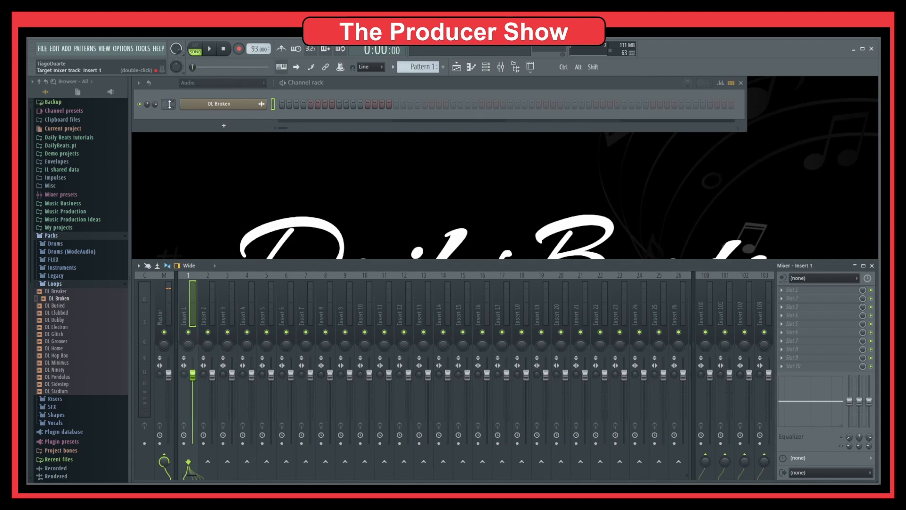
Step: Lower the Insert 1 mixer fader to 70% during playback and rename the track Loop
left_click_drag(192, 377, 192, 387)
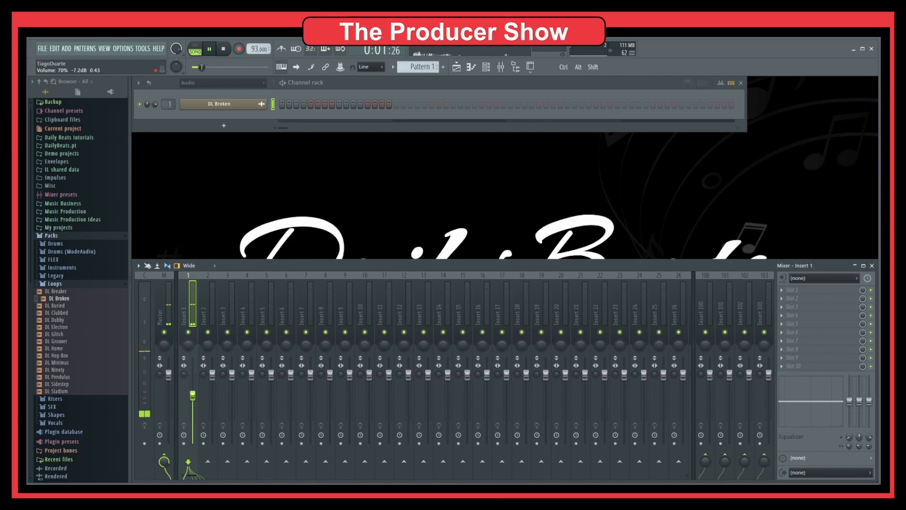
double_click(185, 319)
type("Loop")
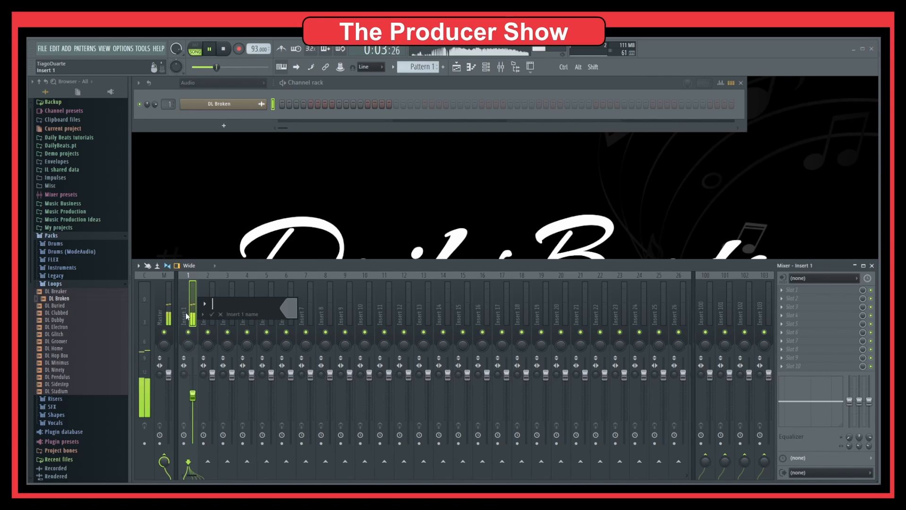
key("Return")
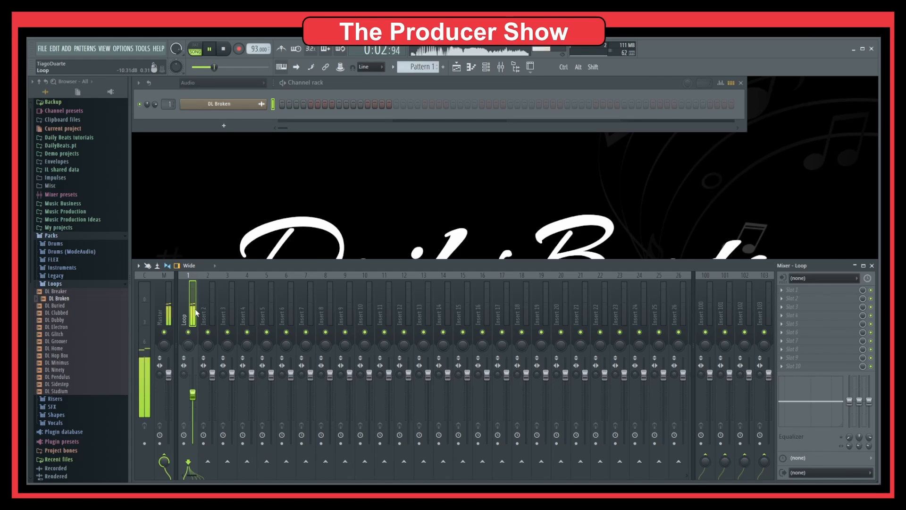
key("space")
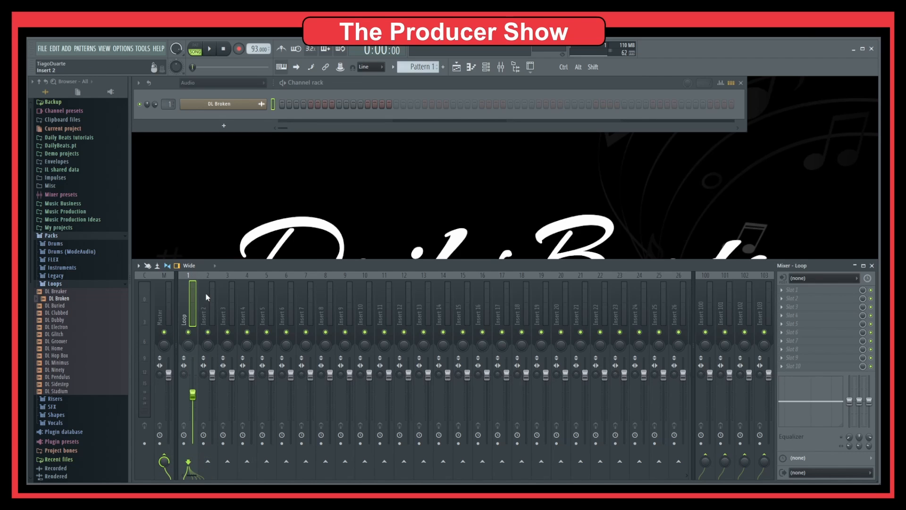
Step: Add a send from the Loop mixer track to Insert 2
left_click(209, 323)
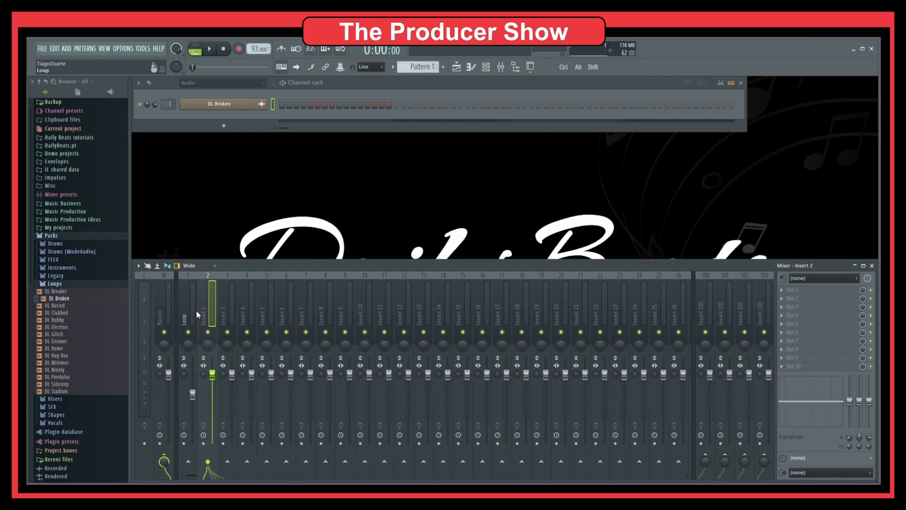
left_click(194, 309)
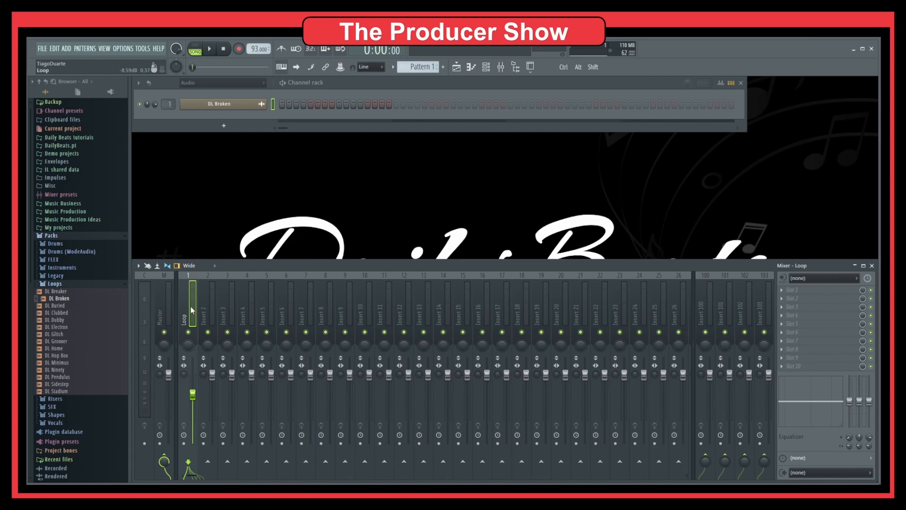
right_click(208, 462)
left_click(254, 464)
Step: Match Insert 2's volume to the Loop track by copying the Loop fader's value onto the Insert 2 fader
left_click_drag(212, 375, 213, 377)
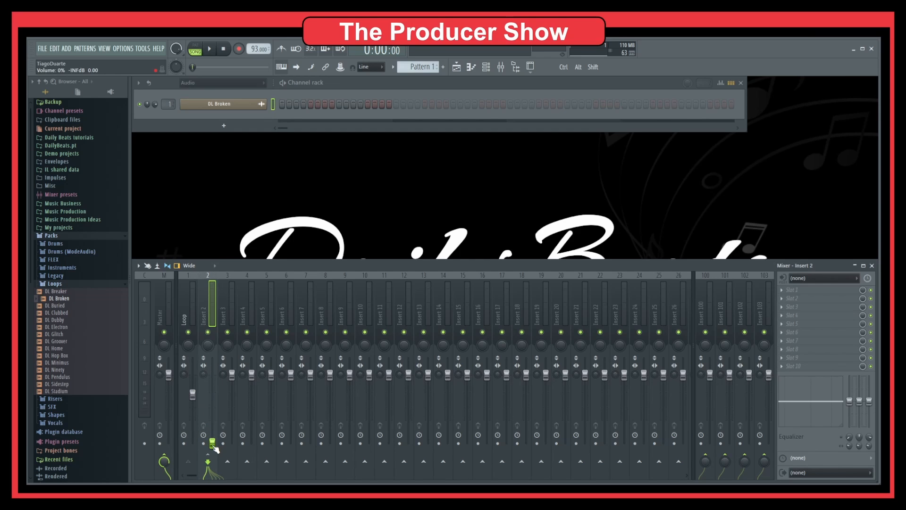
left_click_drag(212, 442, 213, 430)
right_click(192, 395)
left_click(210, 467)
right_click(212, 416)
left_click(228, 474)
left_click(191, 311)
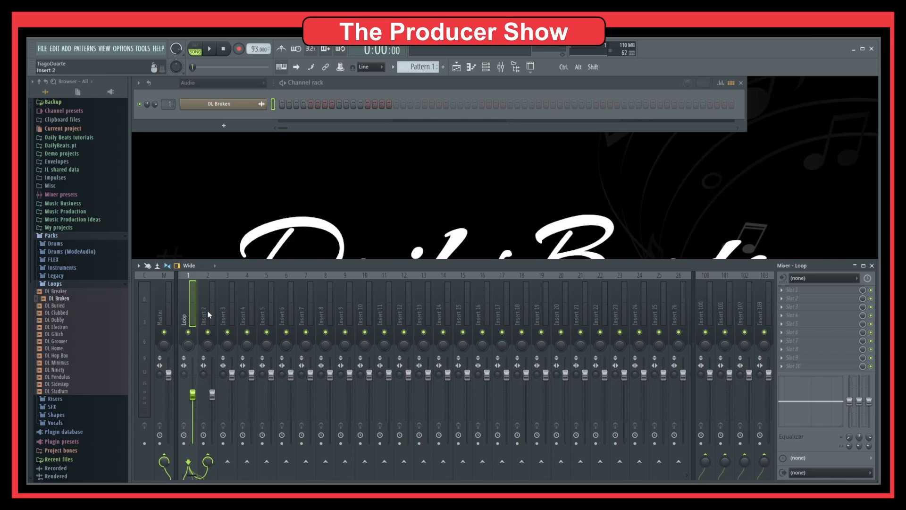
Step: Play the loop and compare the master level with Insert 2 active and muted
key("space")
left_click(169, 304)
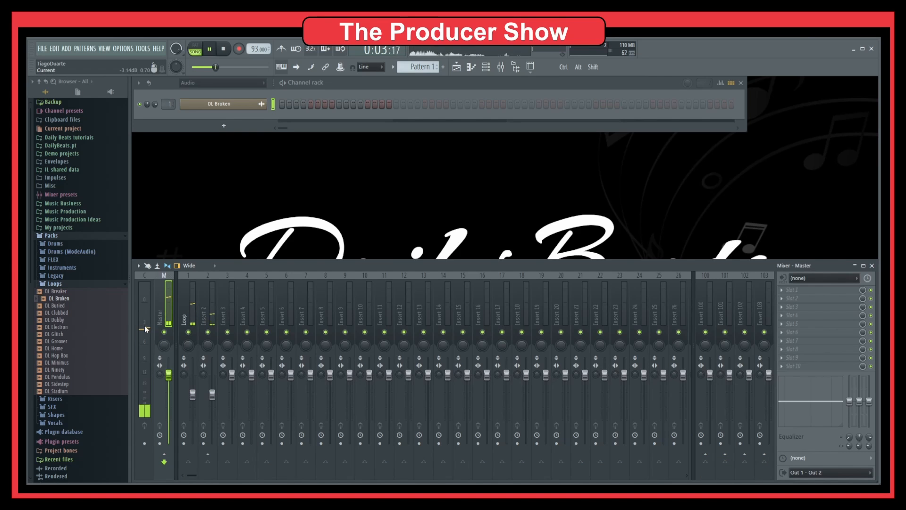
left_click(207, 332)
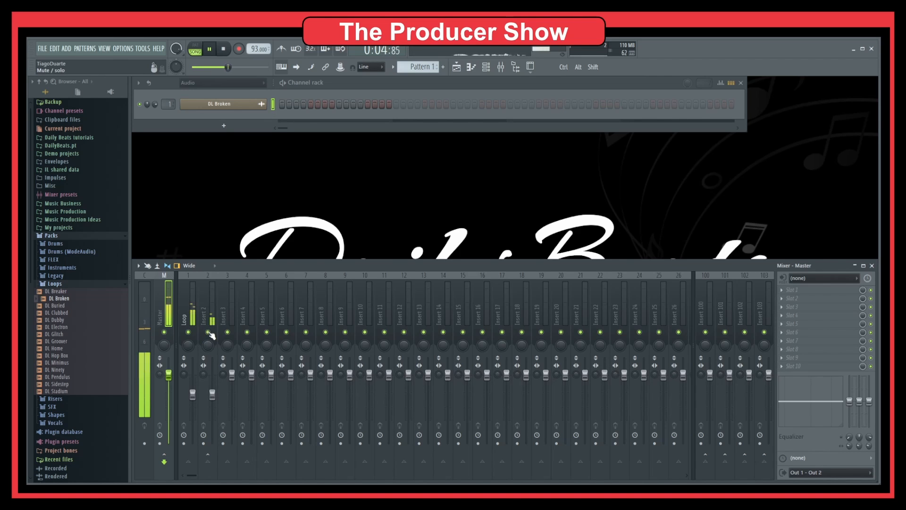
key("space")
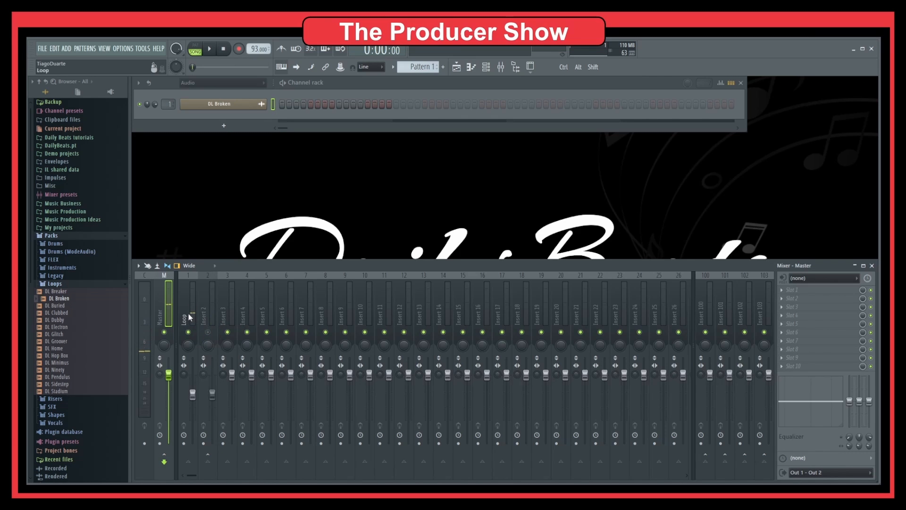
Step: Rename the Insert 2 mixer track Parallel Comp
left_click(202, 375)
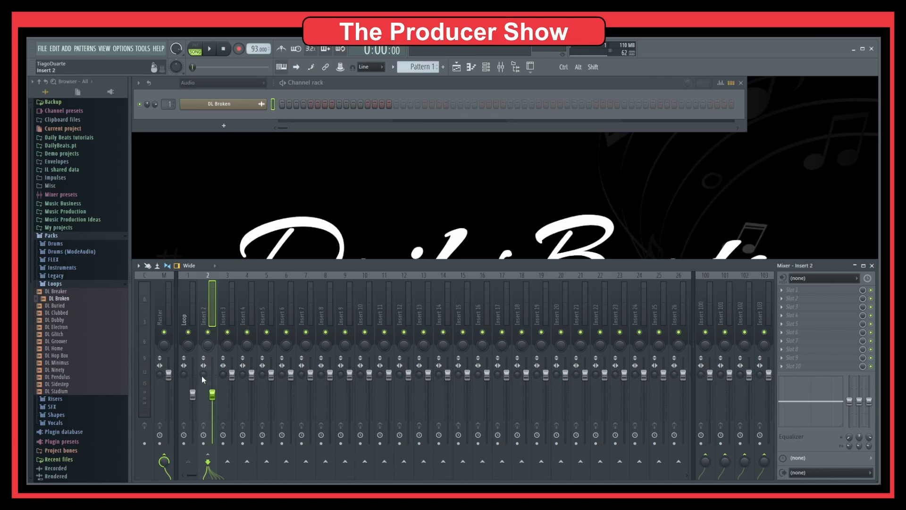
double_click(206, 314)
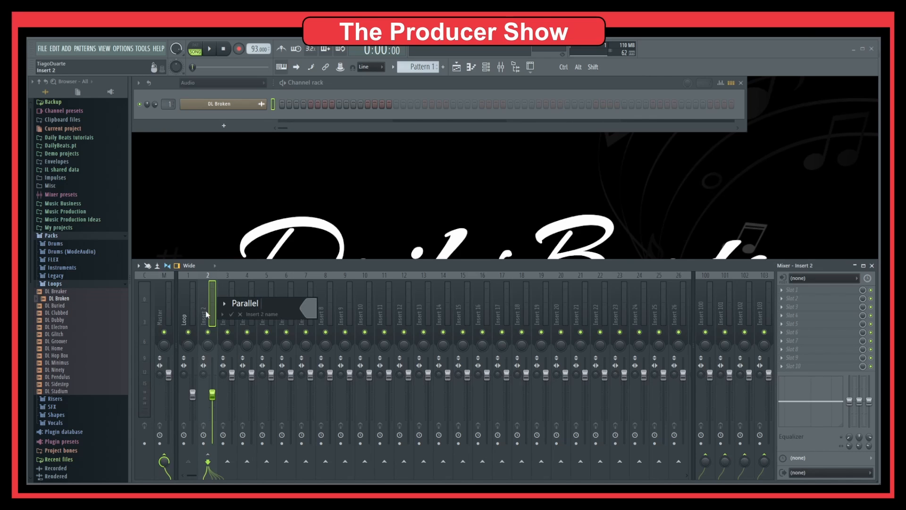
type("Parallel Comp")
key("Return")
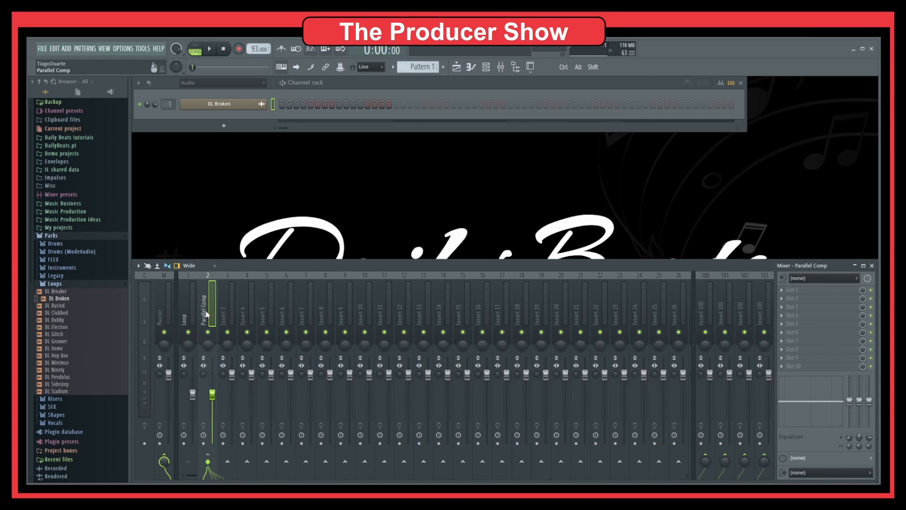
Step: Load Fruity Limiter in the first effect slot of Parallel Comp, switch it to compressor mode and raise its ratio
left_click(810, 288)
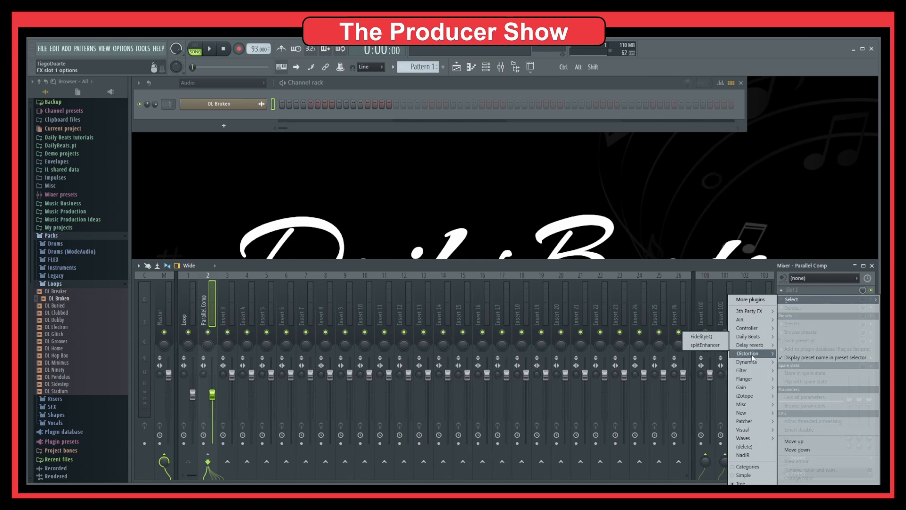
mouse_move(751, 361)
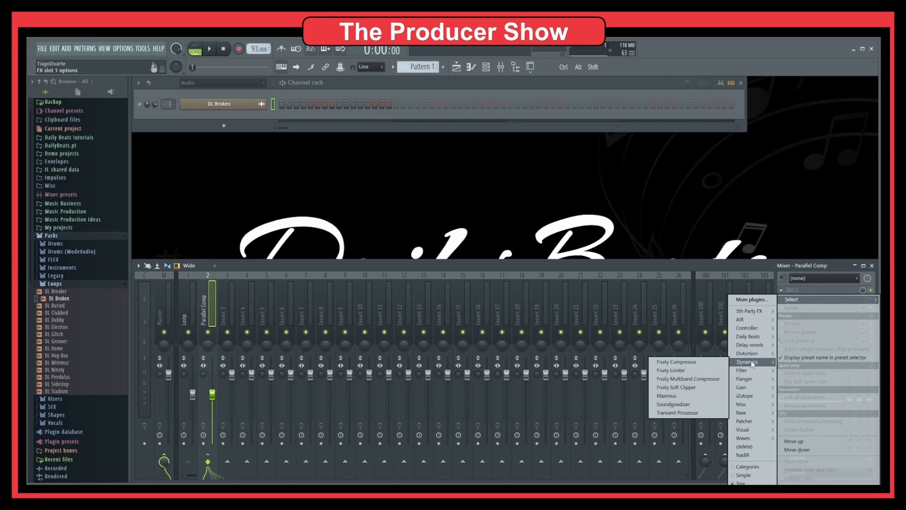
left_click(675, 371)
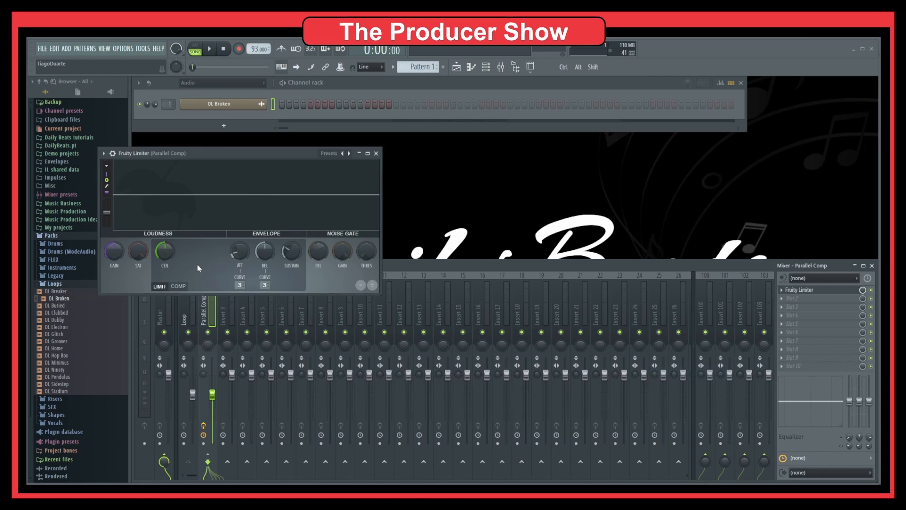
left_click(178, 286)
left_click_drag(232, 154, 323, 150)
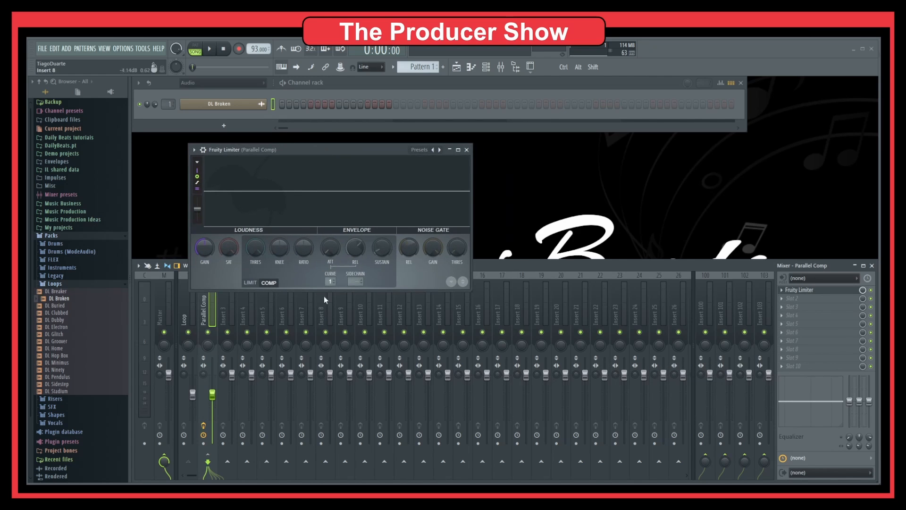
left_click_drag(302, 247, 302, 246)
Step: Remove the Loop track's send to the master and raise the Parallel Comp fader to 90% during playback
left_click(188, 317)
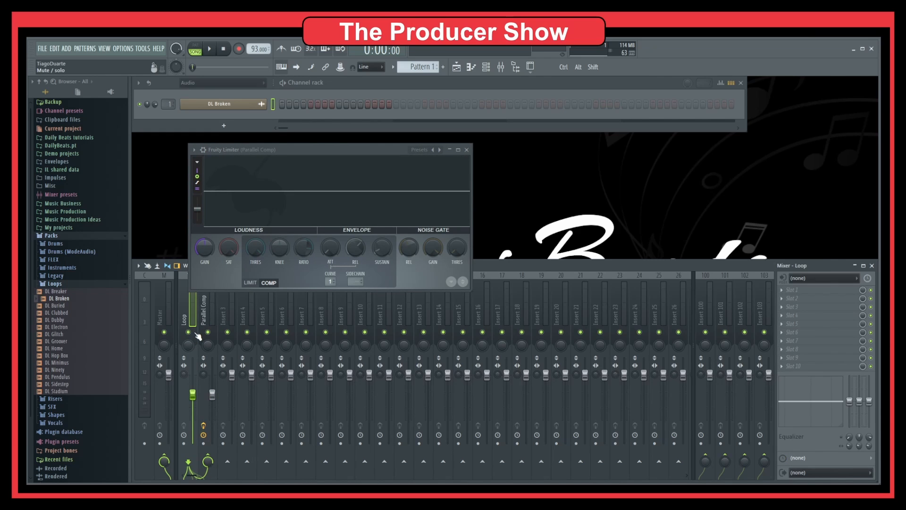
left_click(165, 460)
key("space")
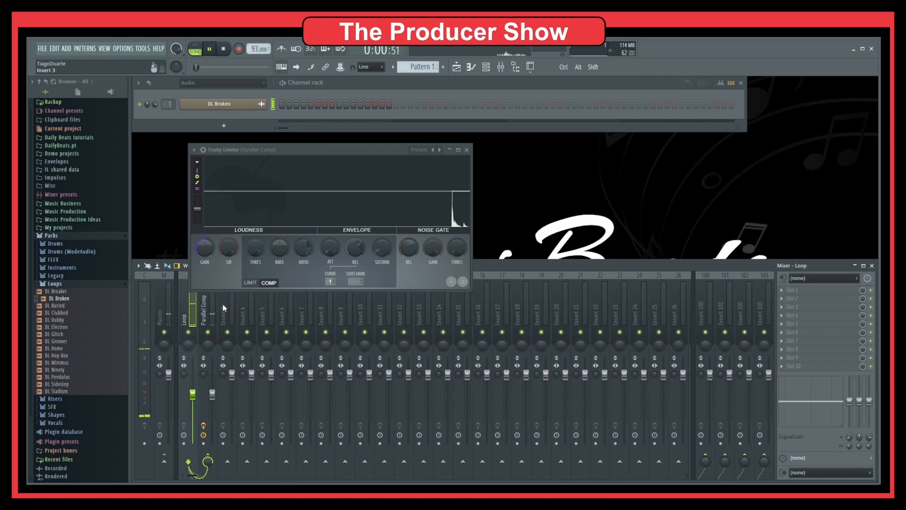
left_click(213, 314)
left_click_drag(213, 394, 212, 381)
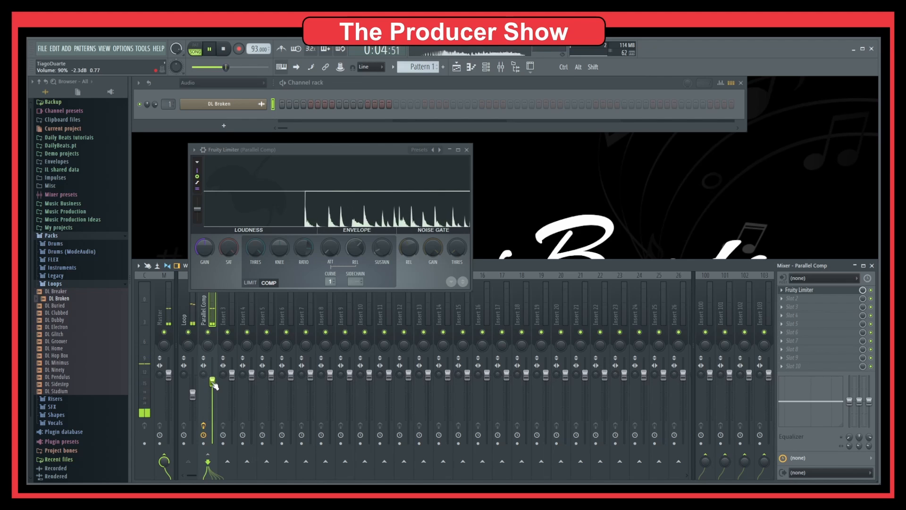
Step: Lower the Fruity Limiter compression threshold to about -28 dB and adjust its envelope and ratio
left_click_drag(256, 246, 256, 278)
left_click_drag(332, 250, 359, 261)
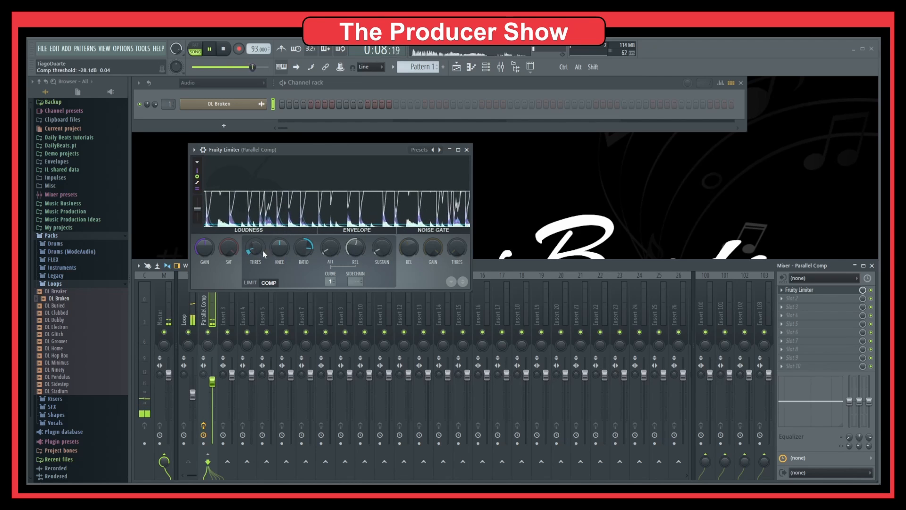
mouse_move(304, 250)
left_mouse_down()
mouse_move(255, 251)
mouse_move(231, 238)
mouse_move(231, 250)
left_mouse_up()
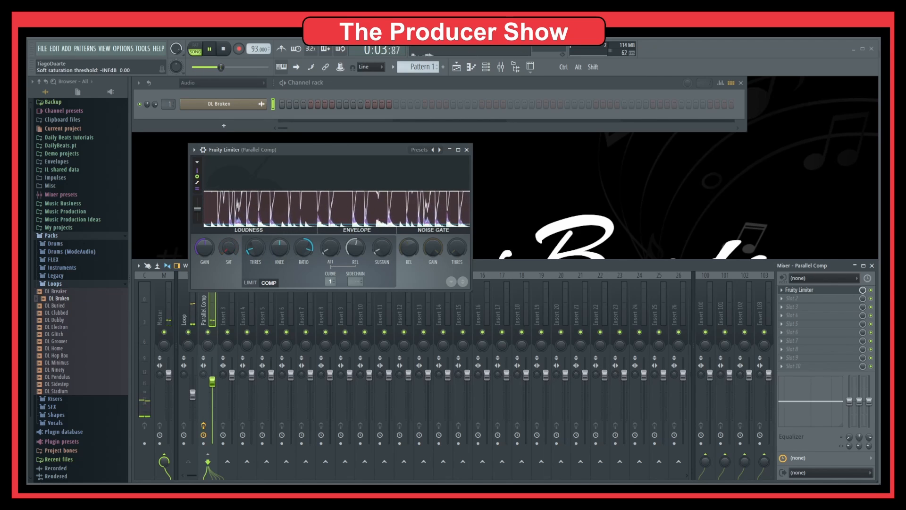
Step: In Parallel Comp's Fruity Limiter, adjust the saturation, lower the compression threshold further and raise the gain to about 6.6 dB
left_click_drag(231, 247, 232, 244)
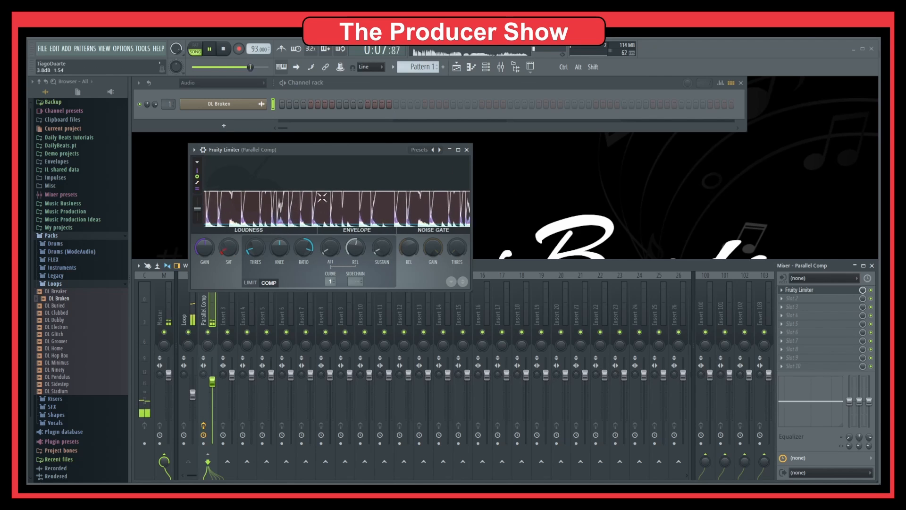
left_click_drag(258, 246, 258, 259)
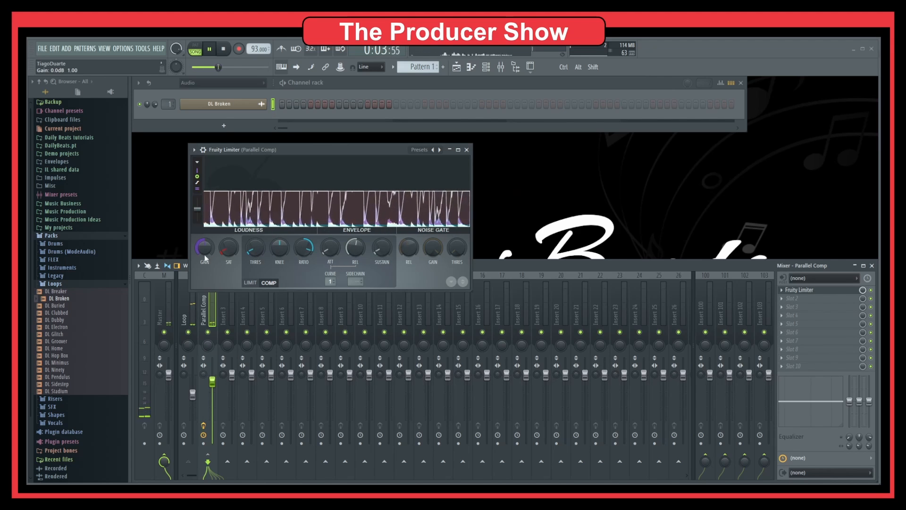
left_click_drag(205, 254, 205, 222)
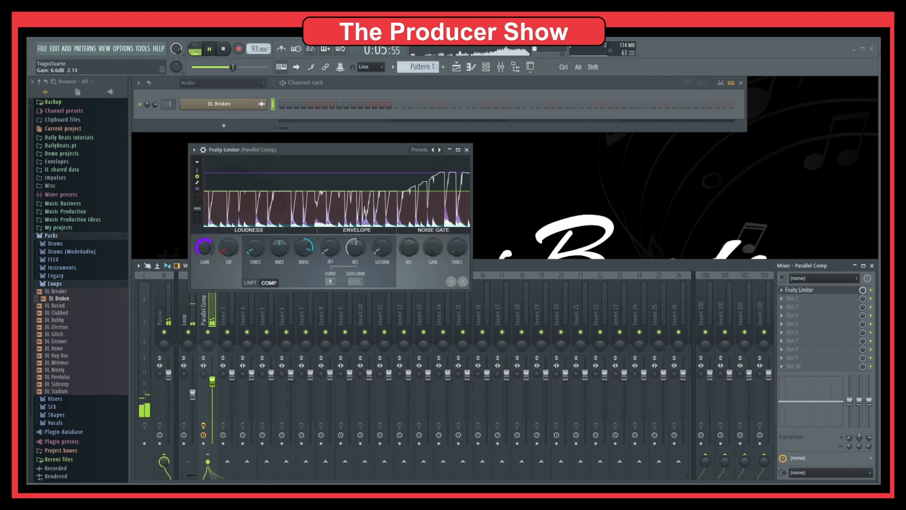
left_click(466, 149)
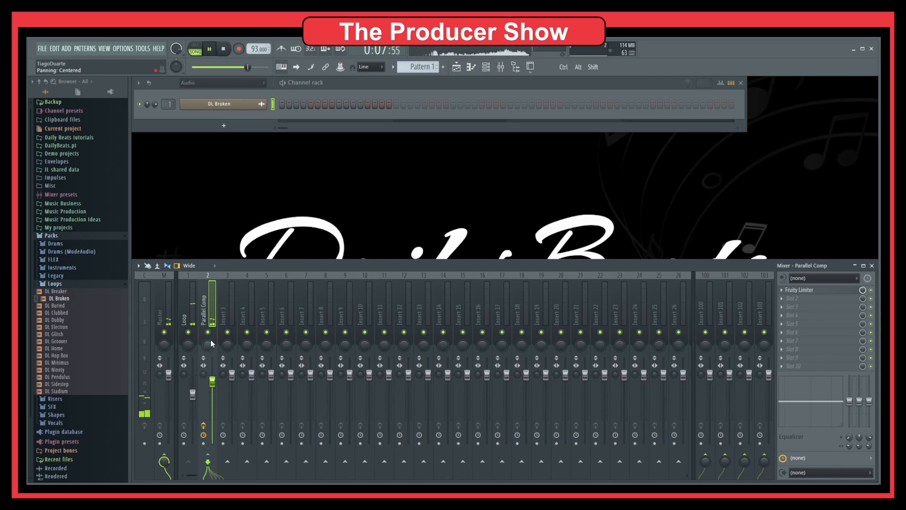
key("space")
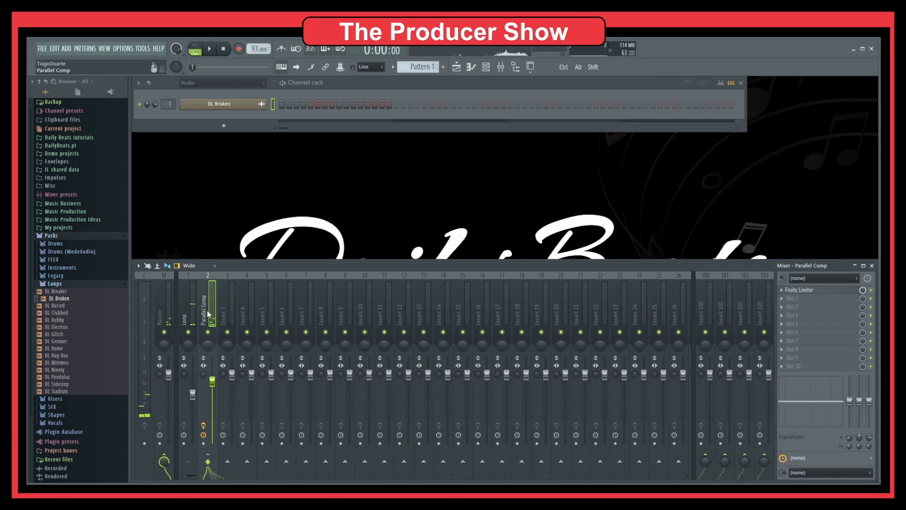
Step: Restore the Loop track's send to the master, and blend in Parallel Comp from zero up to about 81% during playback
left_click(191, 313)
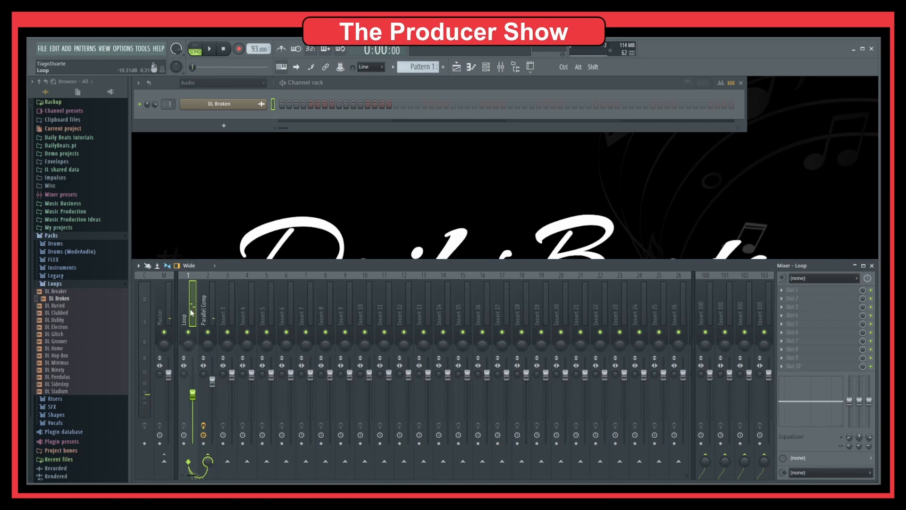
left_click(165, 462)
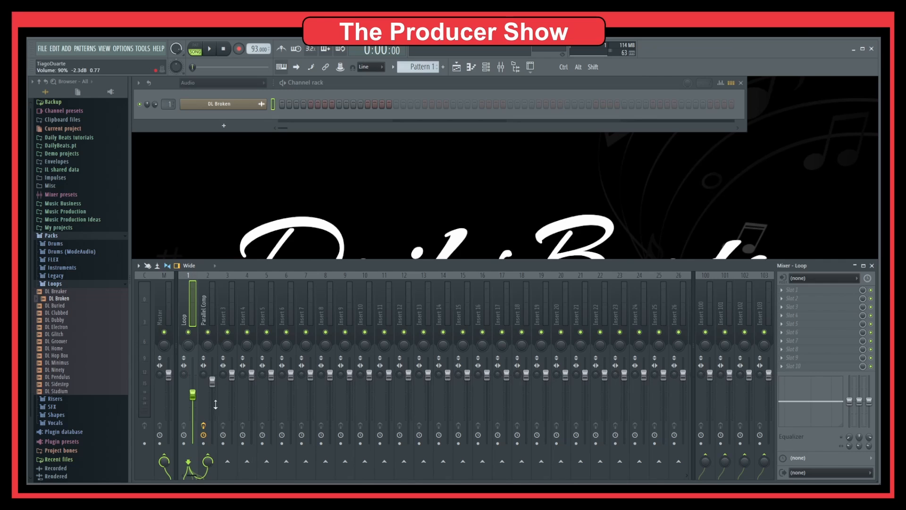
left_click_drag(215, 404, 224, 444)
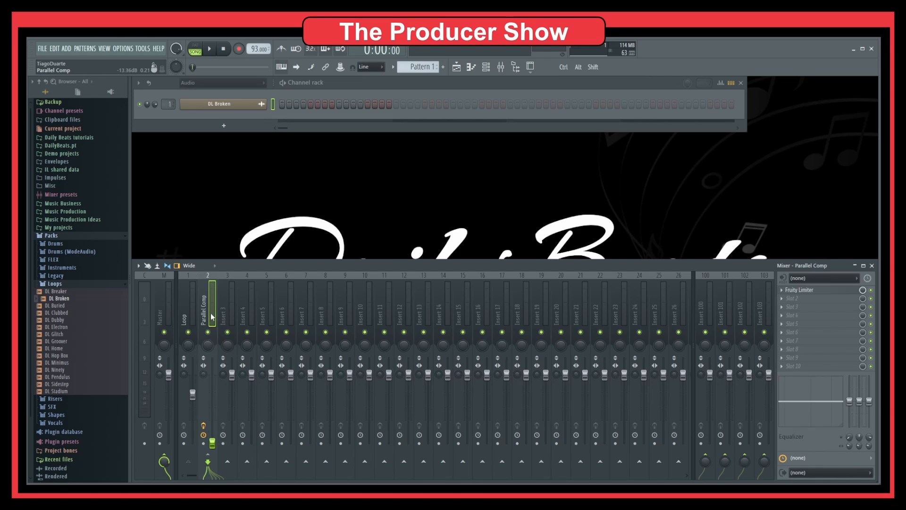
key("space")
left_click_drag(213, 443, 213, 386)
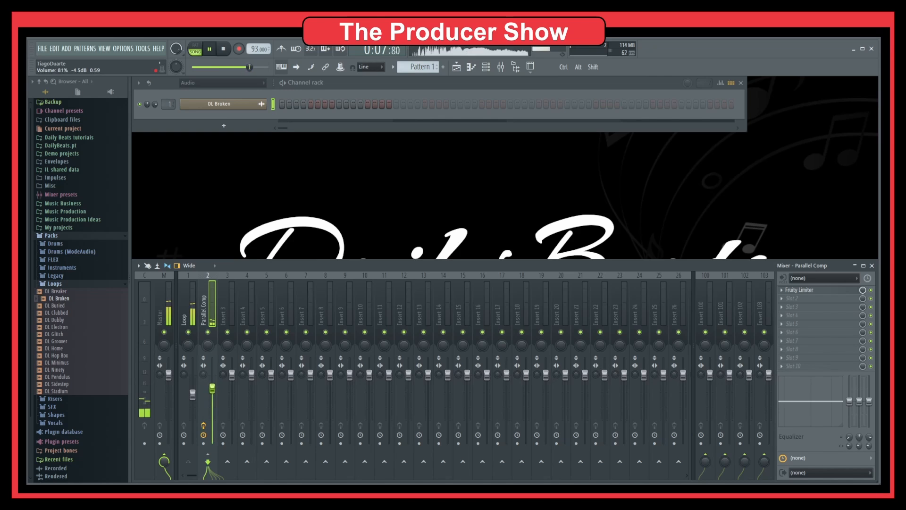
Step: Check the master track's level and compare the loop with Parallel Comp muted and unmuted during playback
left_click(169, 309)
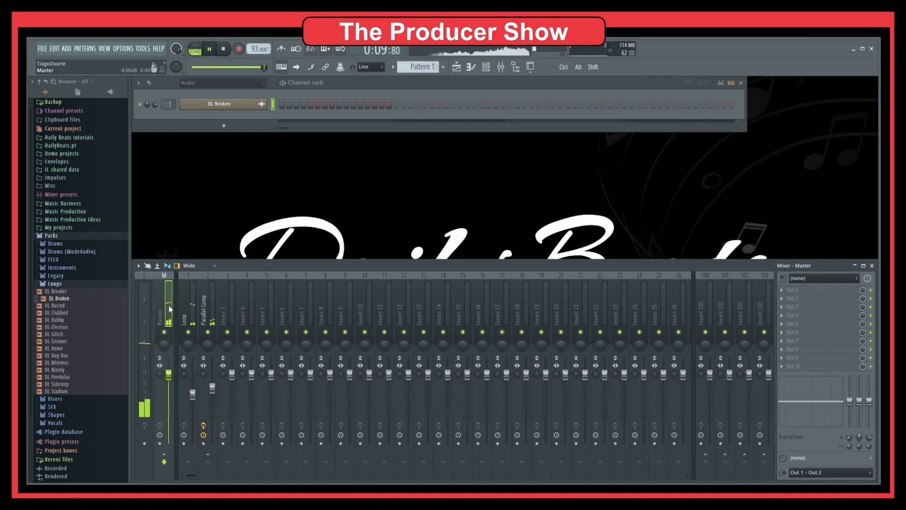
left_click(211, 333)
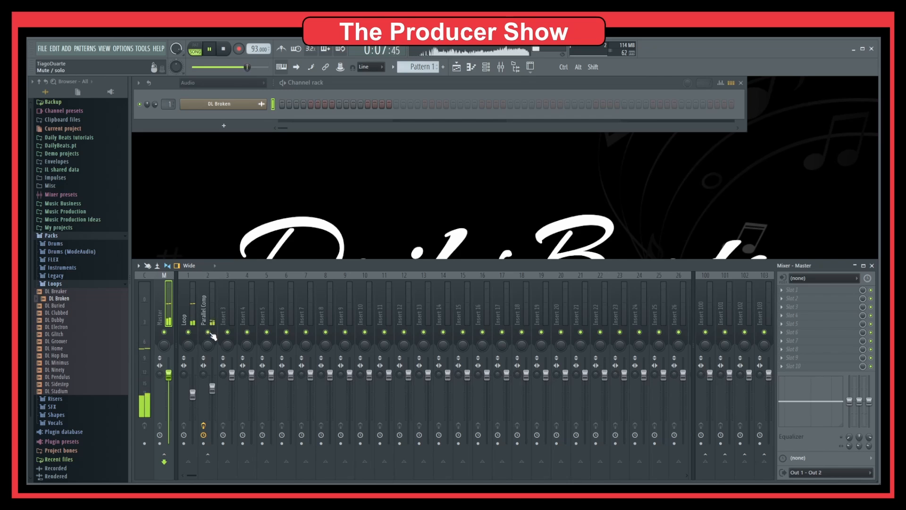
left_click(212, 388)
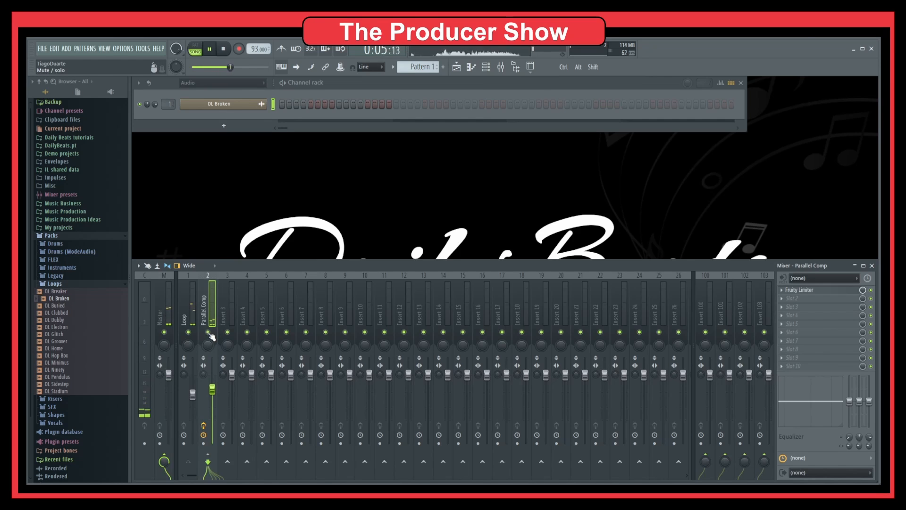
key("space")
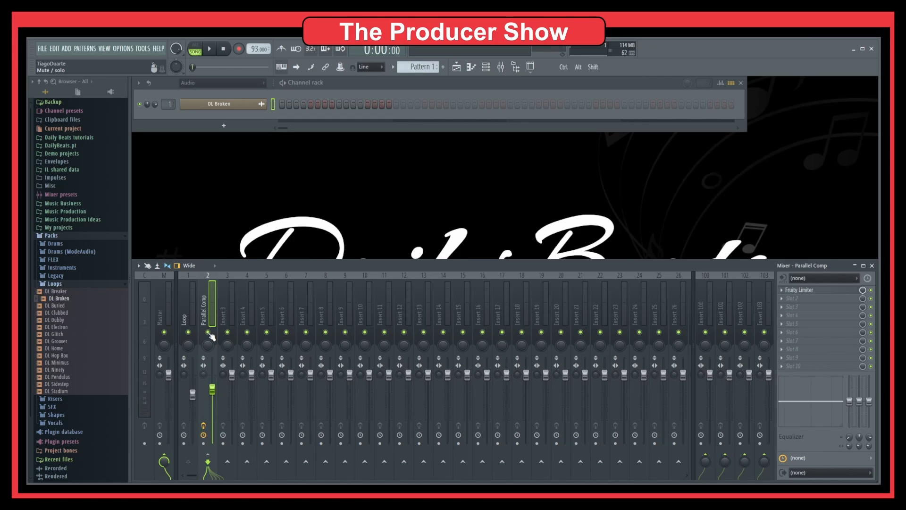
Step: Review the Master, Loop and Parallel Comp tracks, and play the loop while toggling Parallel Comp's mute
left_click(170, 315)
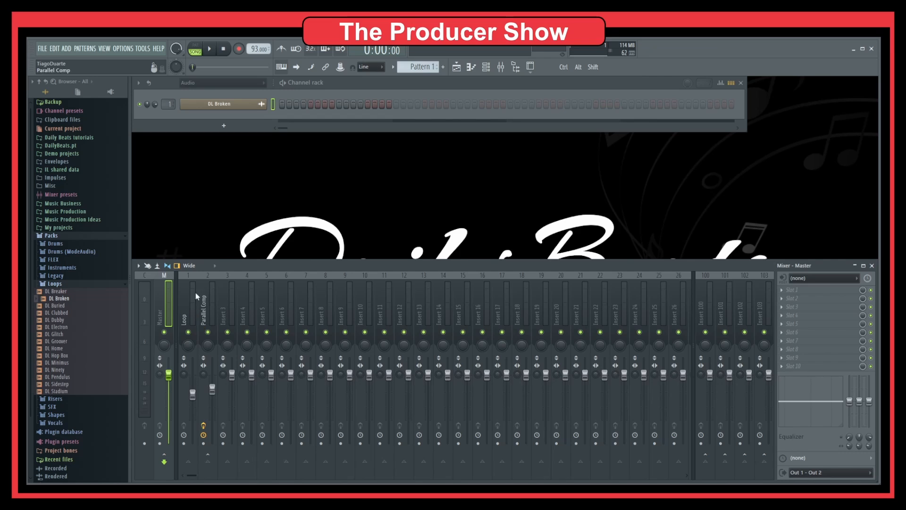
left_click(191, 316)
left_click(208, 314)
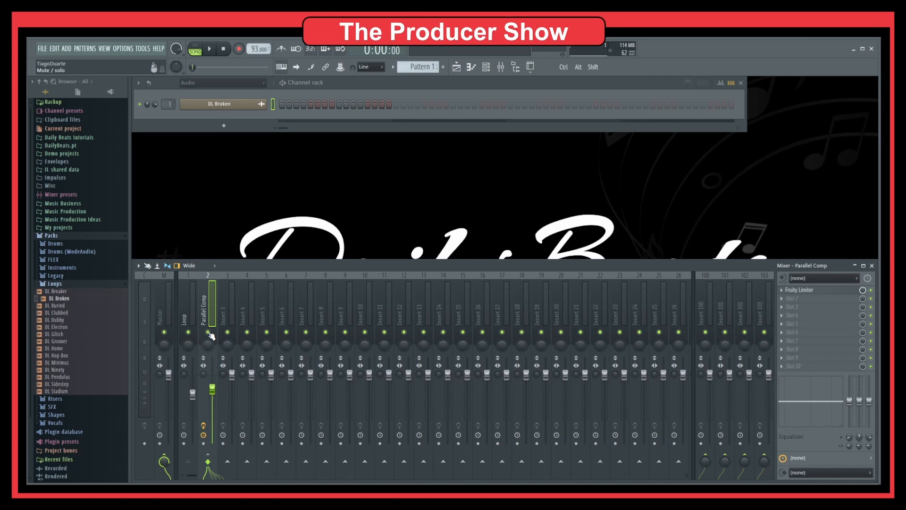
key("space")
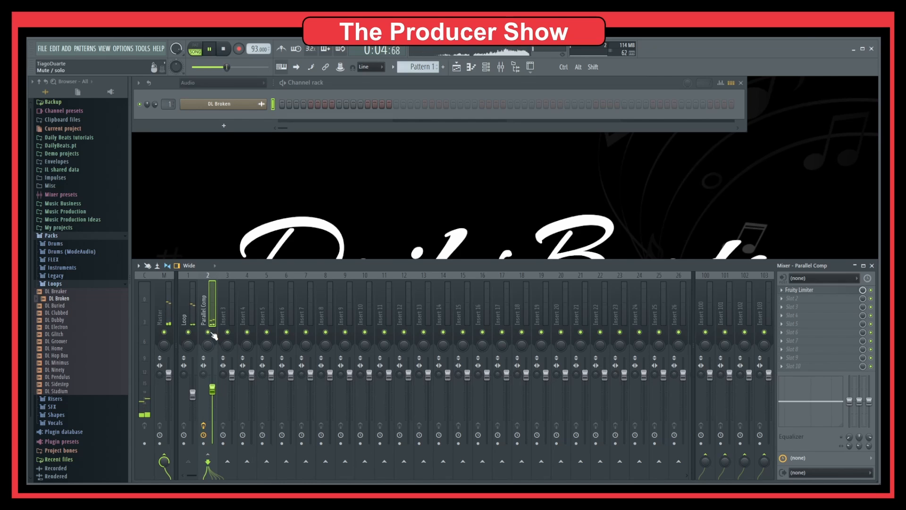
left_click(208, 331)
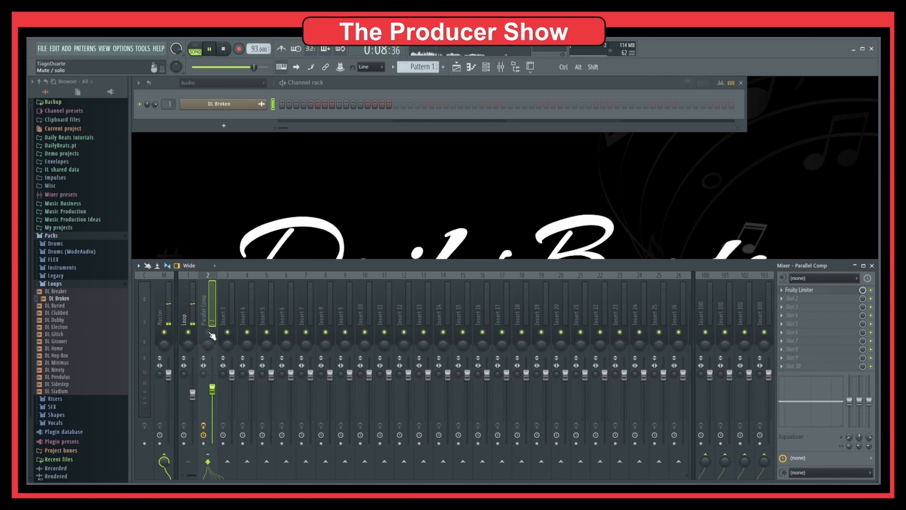
key("space")
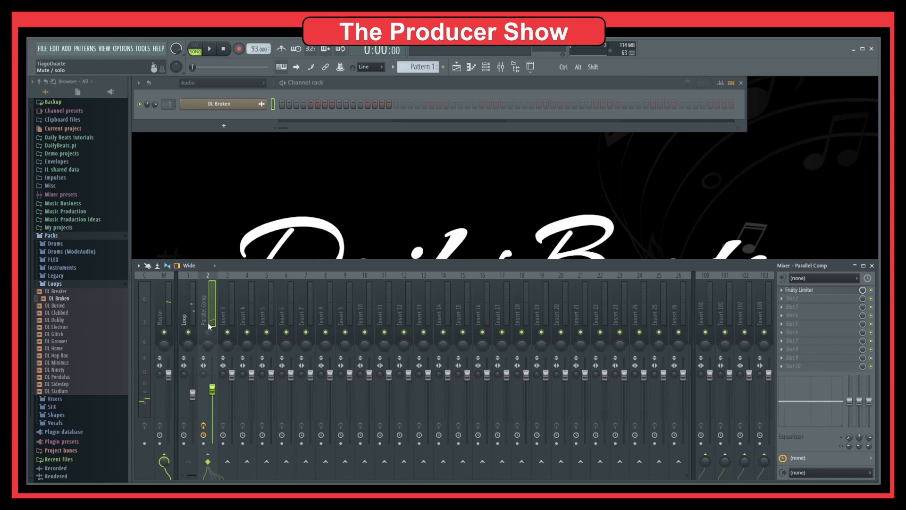
Step: Compare playback with Parallel Comp's effect slots bypassed and enabled, leave them enabled and lower its fader to 77%
left_click(204, 425)
key("space")
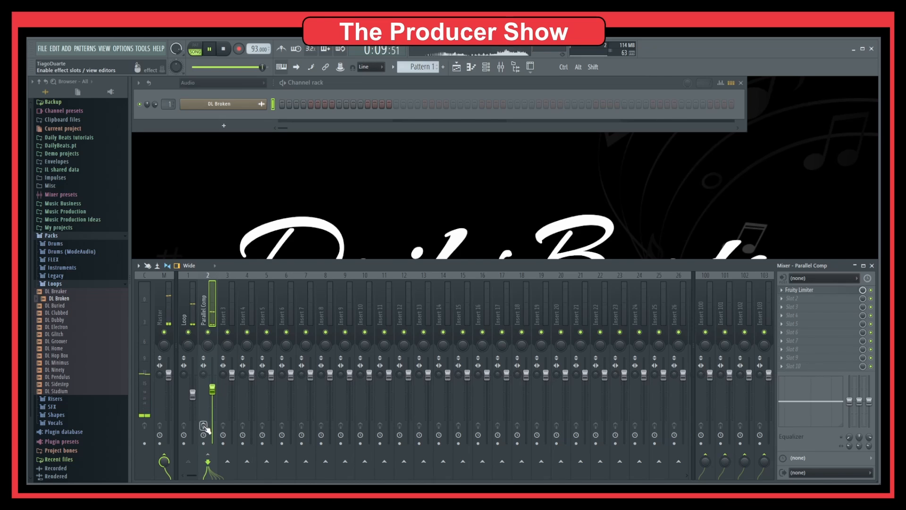
left_click(204, 425)
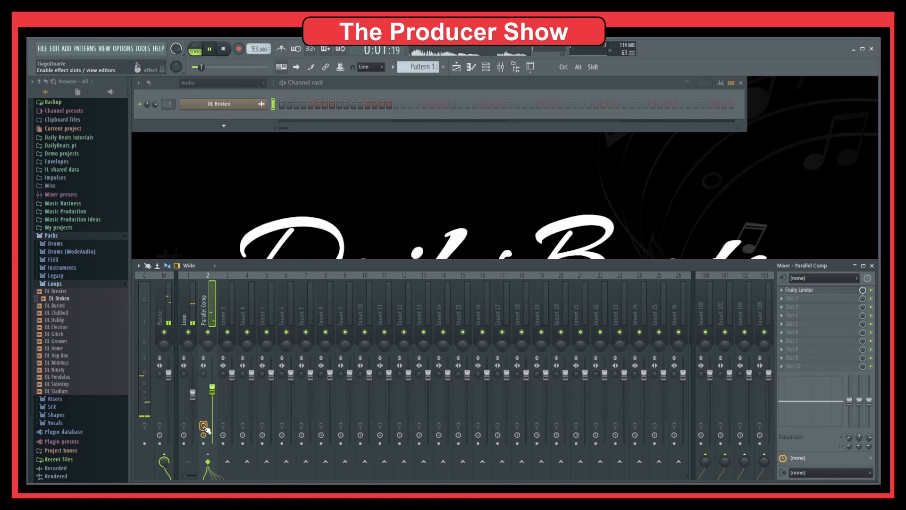
left_click(203, 426)
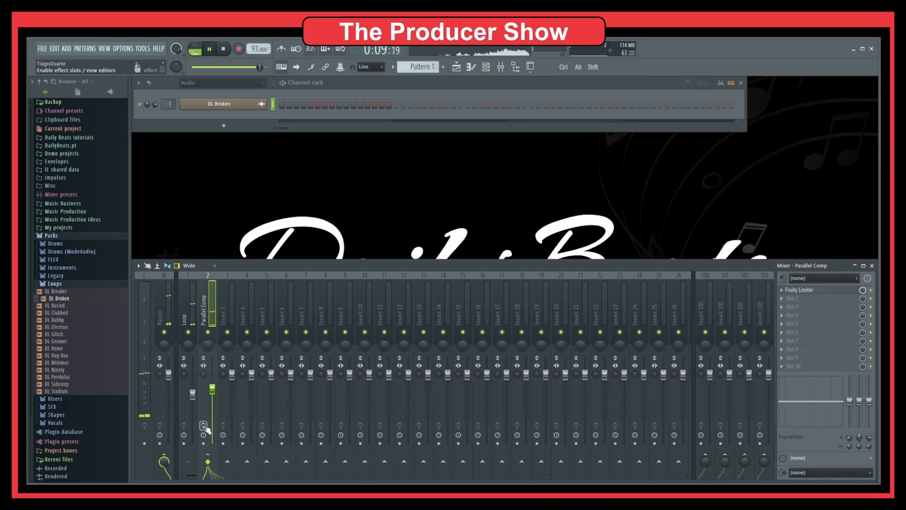
left_click(204, 425)
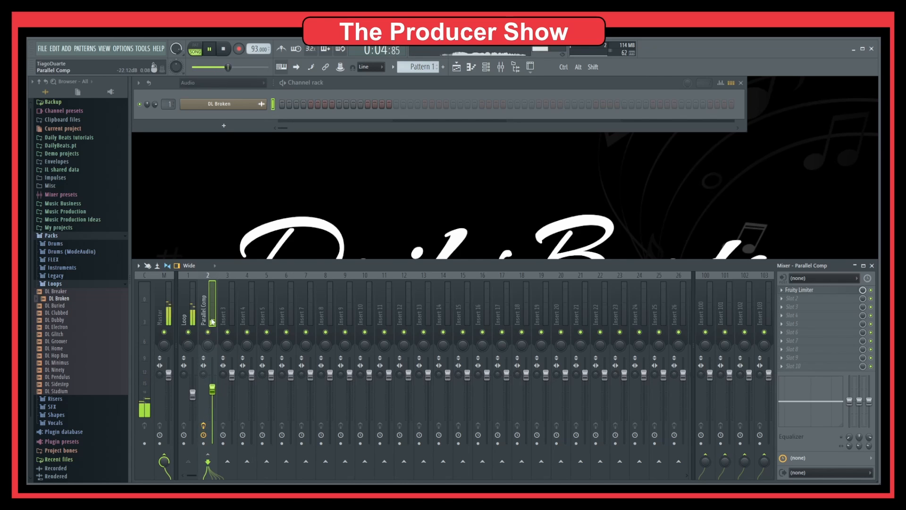
key("space")
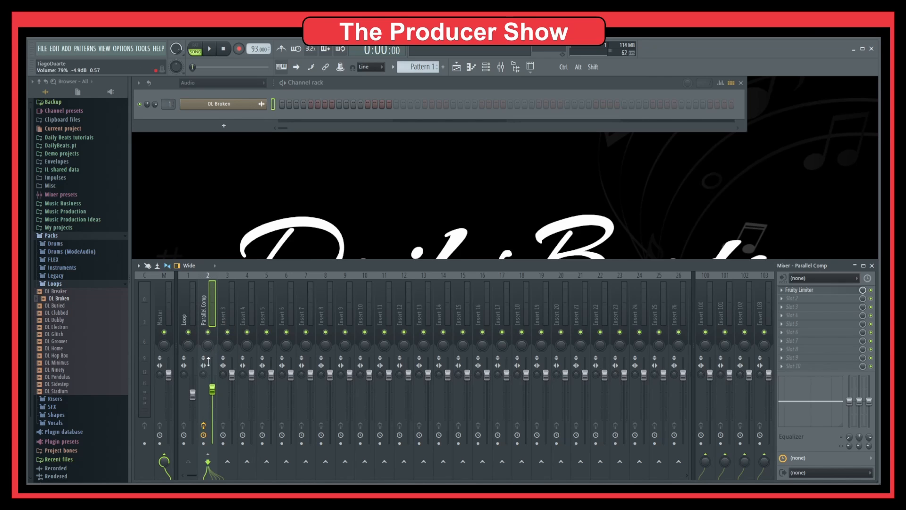
left_click_drag(213, 389, 215, 391)
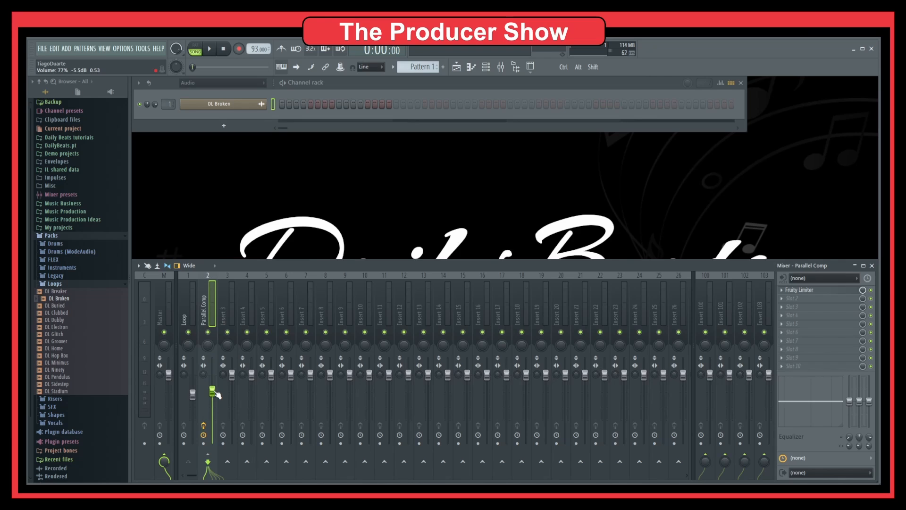